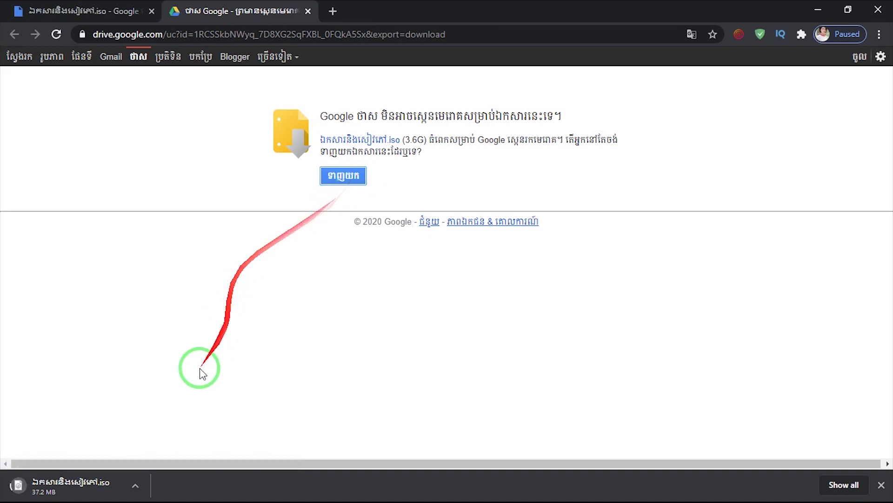
Show the ឯកសារនិងសៀវភៅ.iso download in its folder
left_click(134, 485)
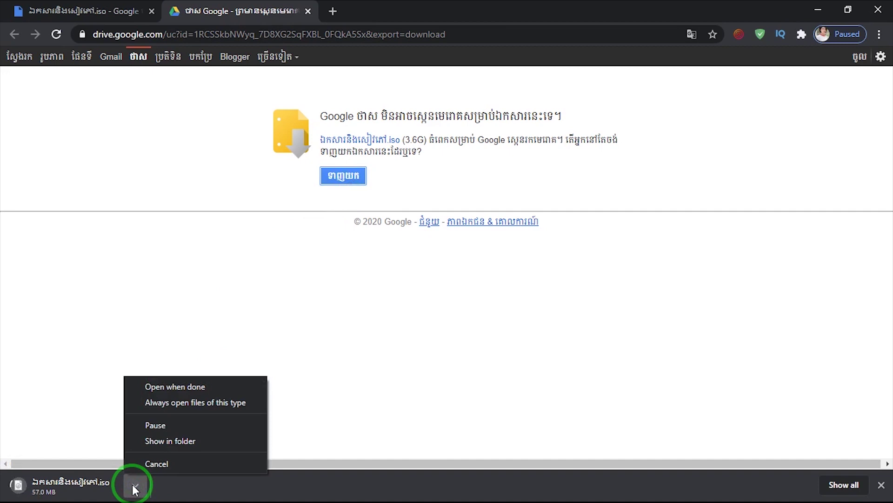
left_click(134, 485)
left_click(135, 485)
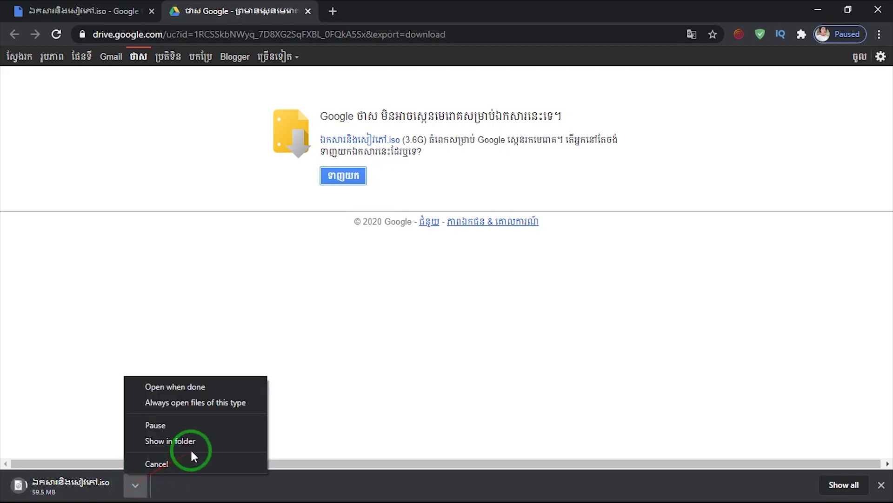
left_click(200, 441)
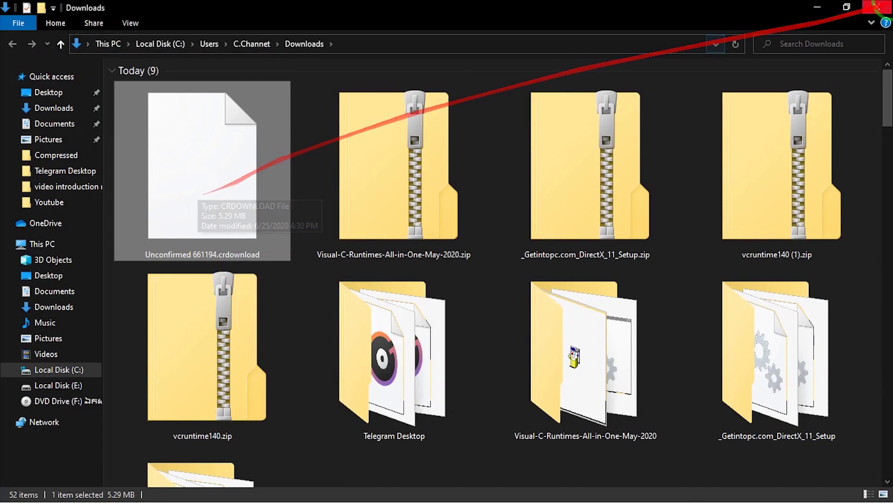
Close the Downloads folder window and exit Chrome despite the download in progress
left_click(876, 7)
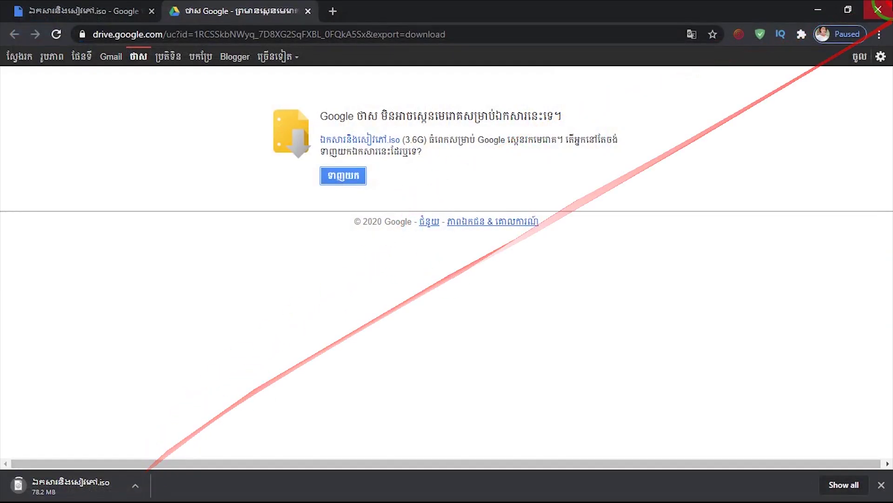
left_click(878, 9)
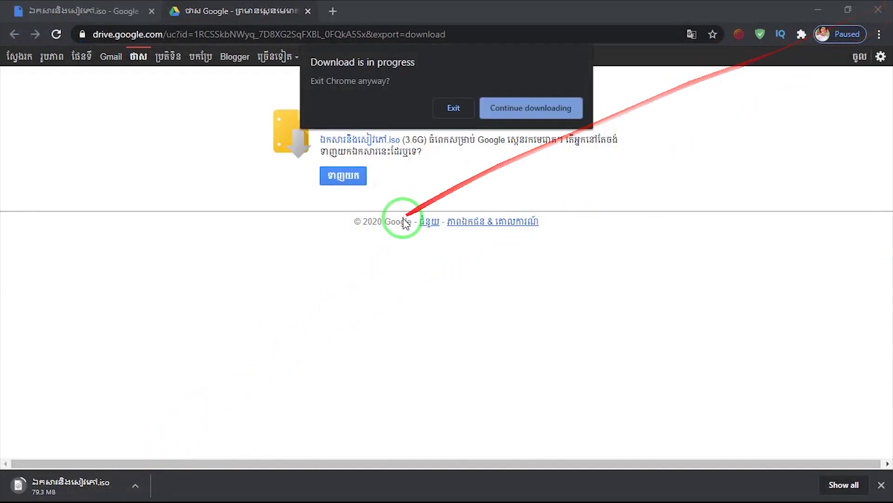
left_click(453, 108)
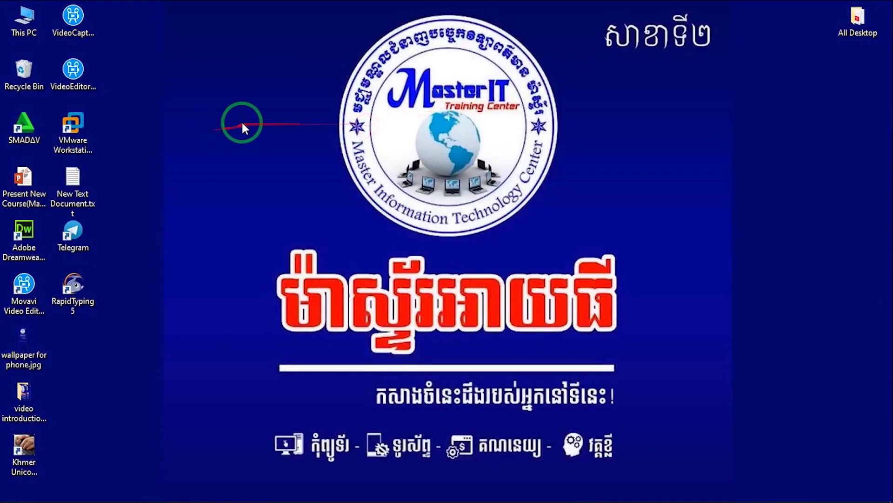
Open the Compressed folder inside Downloads, starting from This PC
double_click(22, 14)
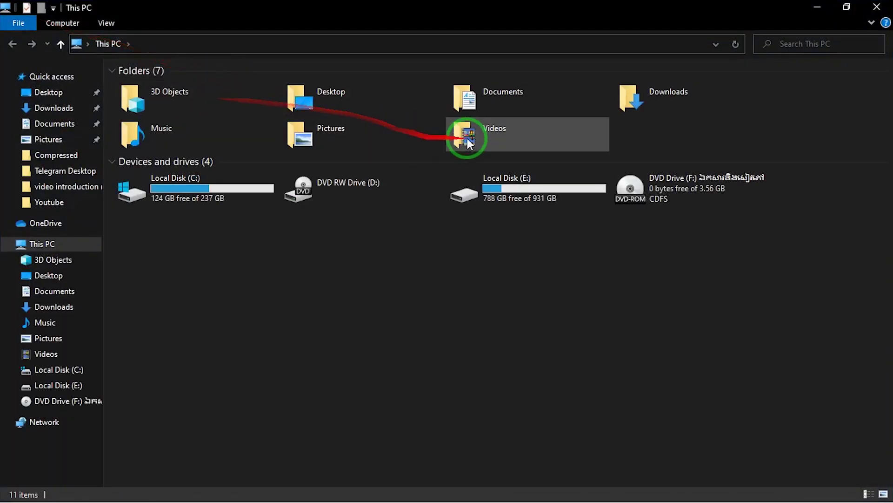
double_click(657, 103)
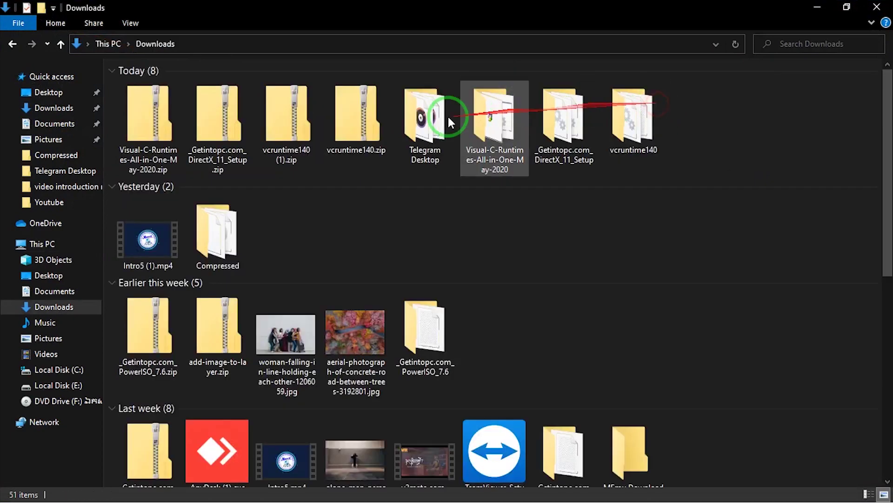
double_click(231, 242)
Open ឯកសារនិងសៀវភៅ.iso with Windows Explorer and maximize the disc image's window
left_click(219, 125)
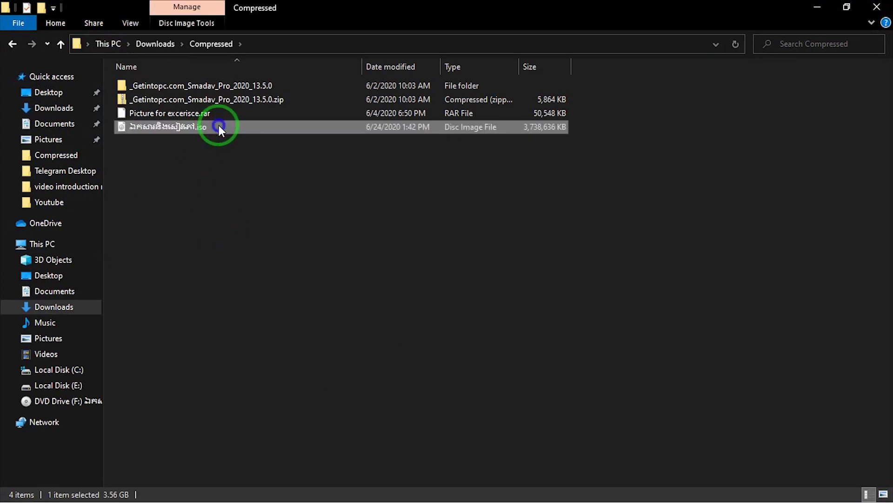
right_click(219, 126)
left_click(302, 190)
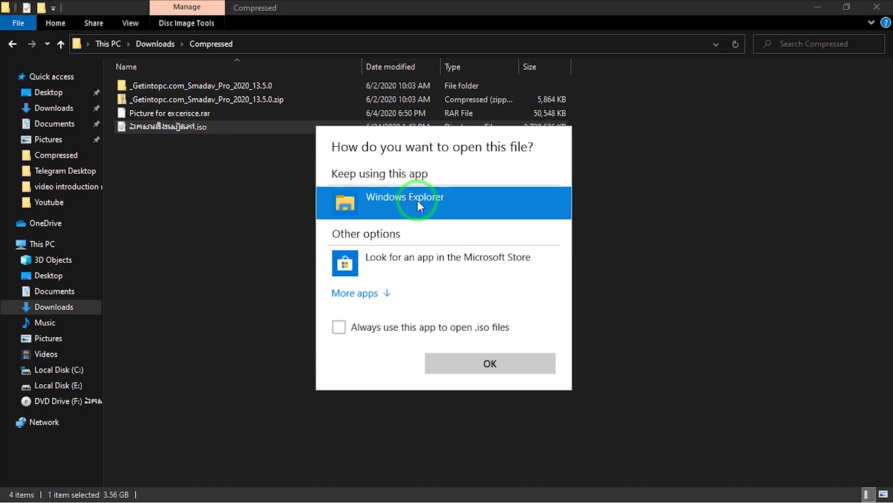
left_click(499, 363)
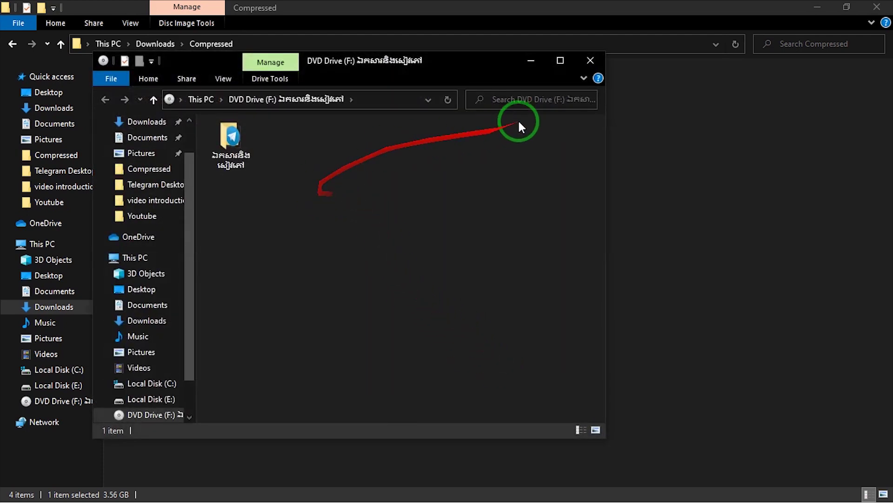
left_click(560, 61)
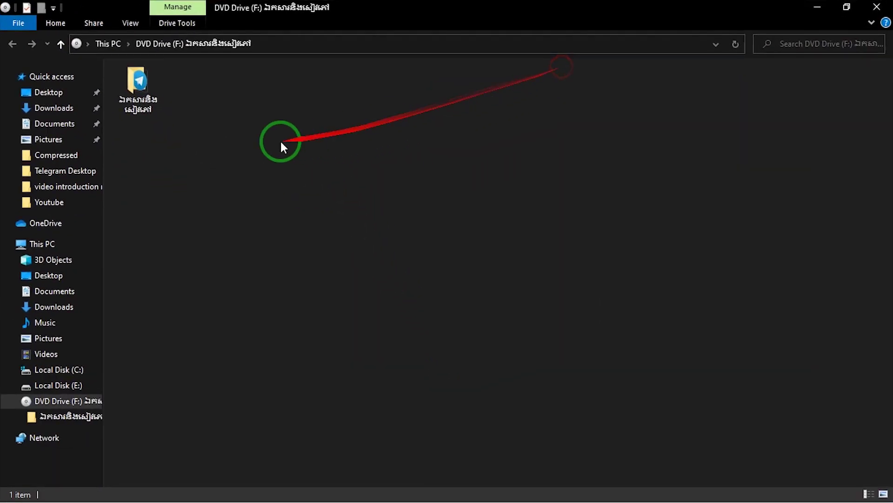
Open the Khmer OS Fonts folder inside the disc's ឯកសារនិងសៀវភៅ folder and its ពុម្ពអក្សរ-Font subfolder
double_click(138, 97)
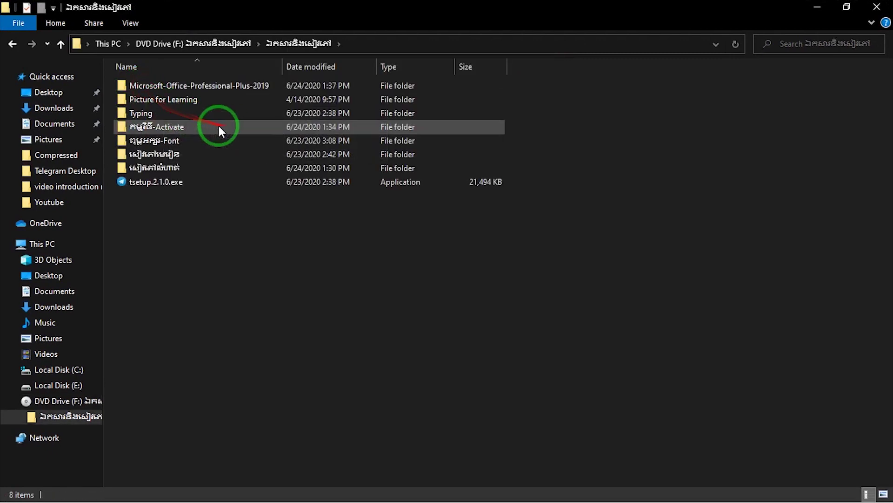
left_click(170, 143)
double_click(170, 141)
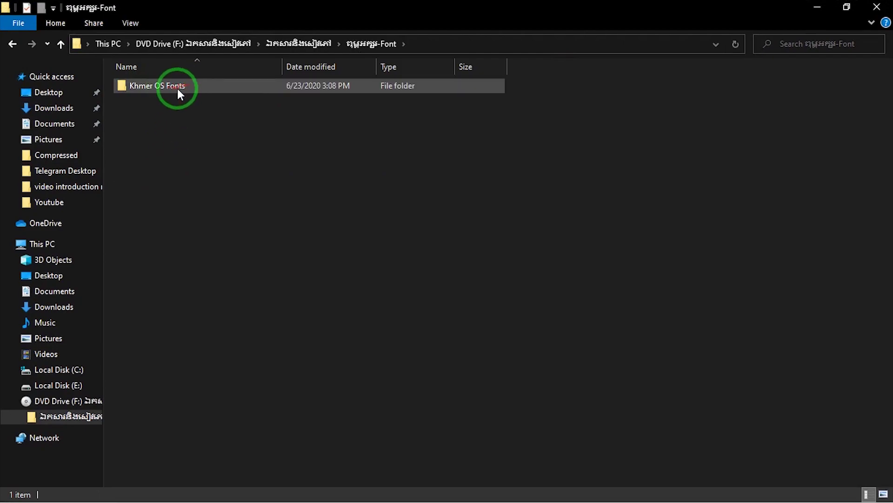
double_click(206, 85)
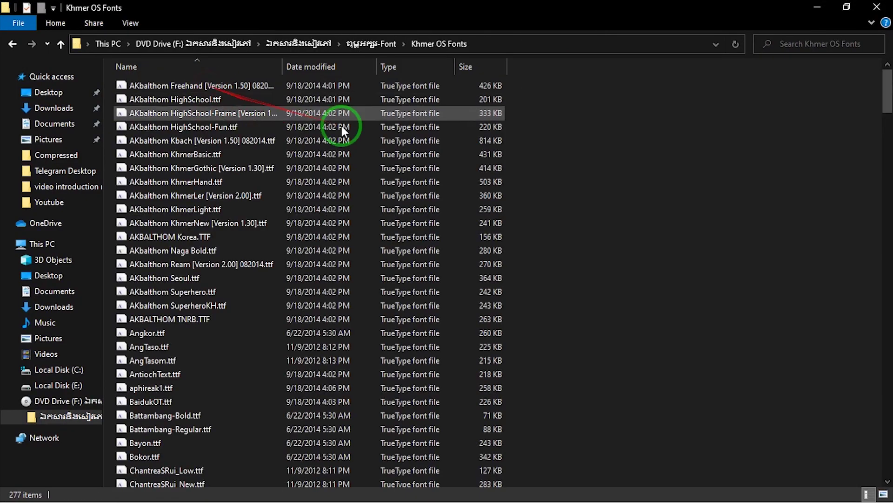
Select all font files in the Khmer OS Fonts folder and start installing them
scroll(493, 158, "down", 20)
scroll(566, 213, "down", 6)
scroll(565, 210, "up", 20)
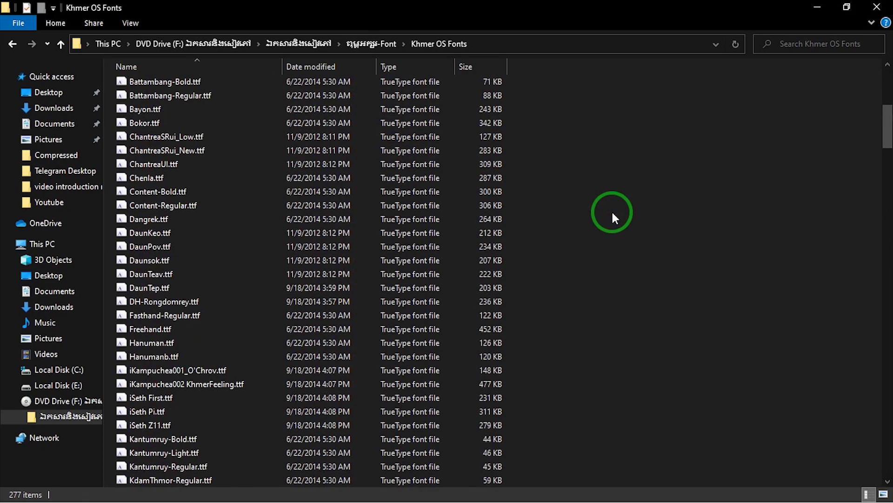
scroll(612, 210, "up", 7)
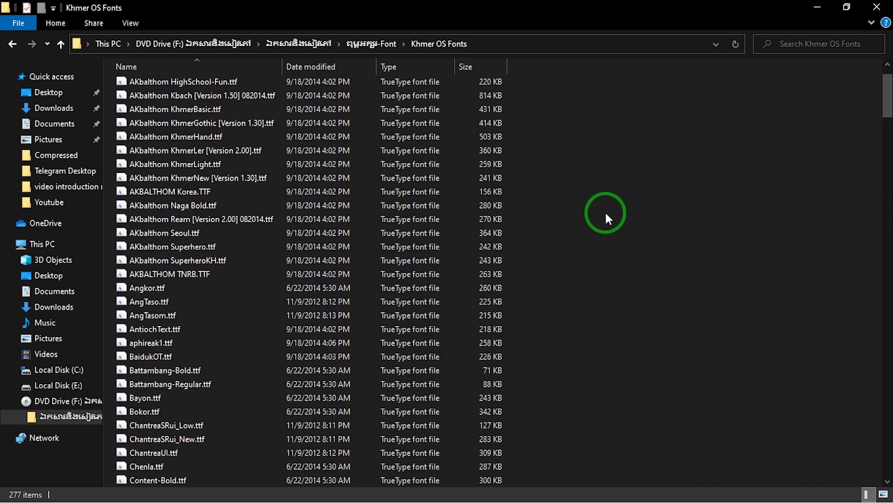
scroll(377, 175, "up", 1)
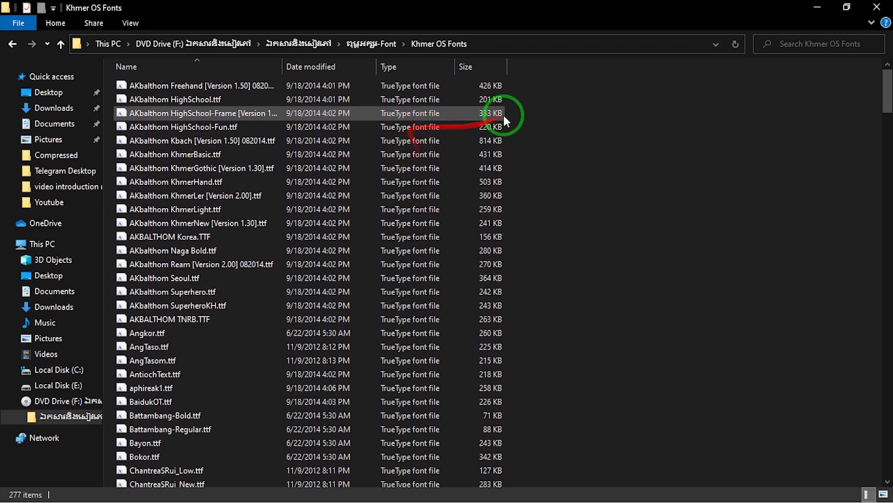
left_click_drag(537, 77, 557, 183)
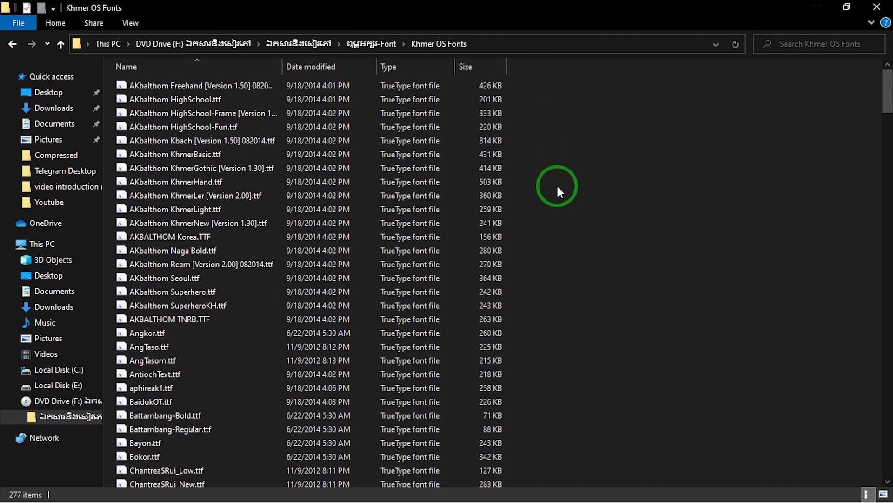
key("ctrl+a")
key("ctrl+a")
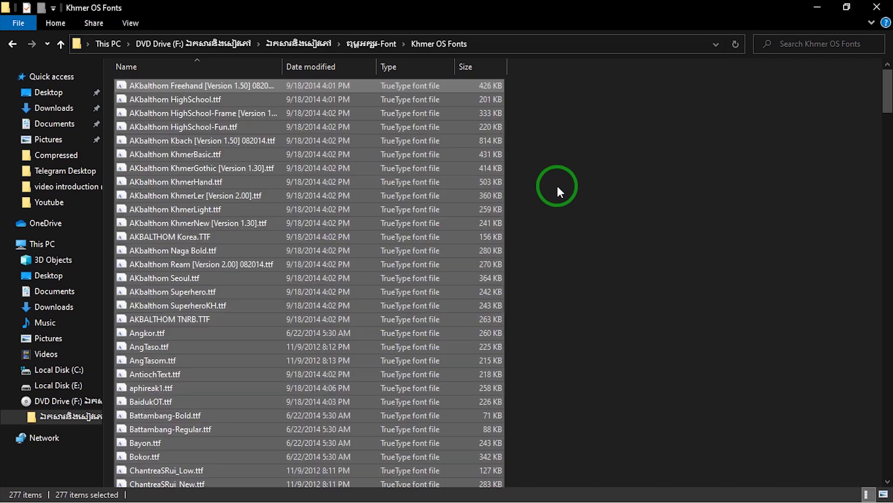
right_click(371, 140)
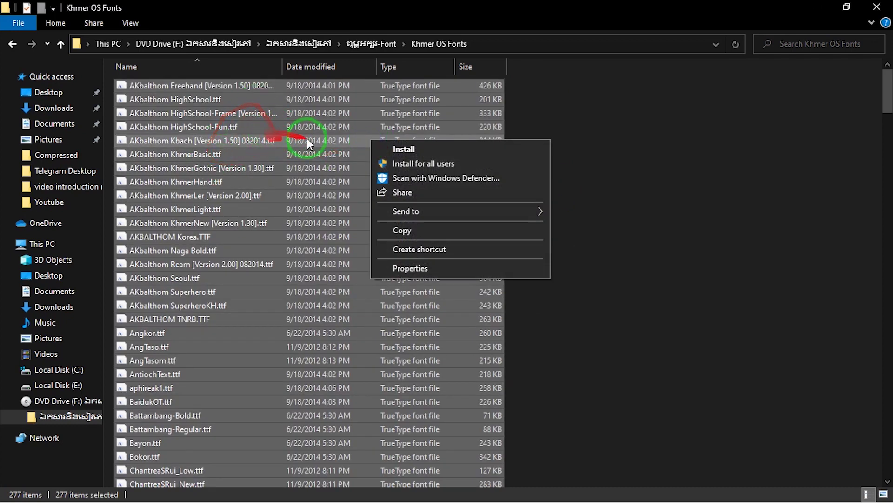
left_click(454, 149)
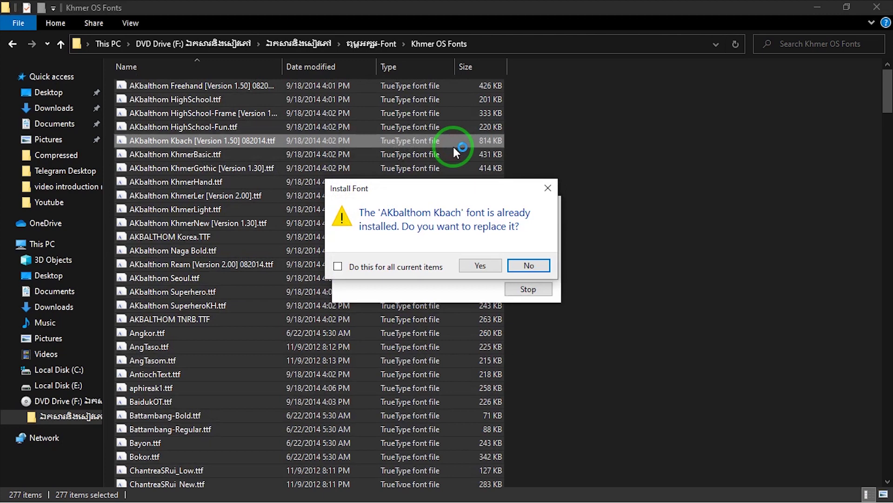
Replace the already installed fonts, applying the choice to all current items, and let the installation finish
left_click_drag(419, 196, 412, 105)
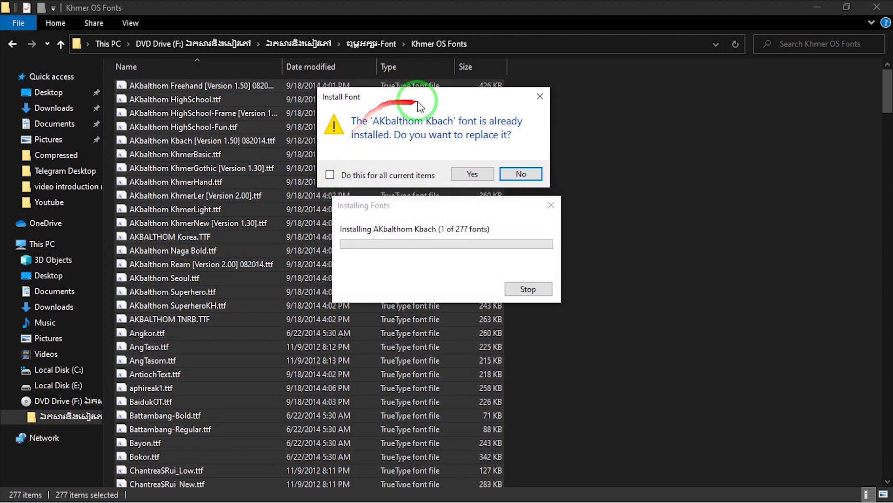
left_click(330, 175)
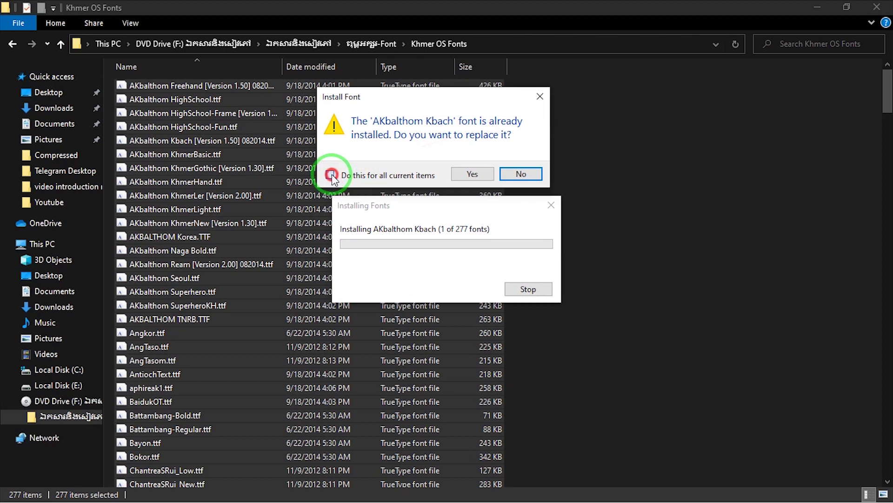
left_click(475, 175)
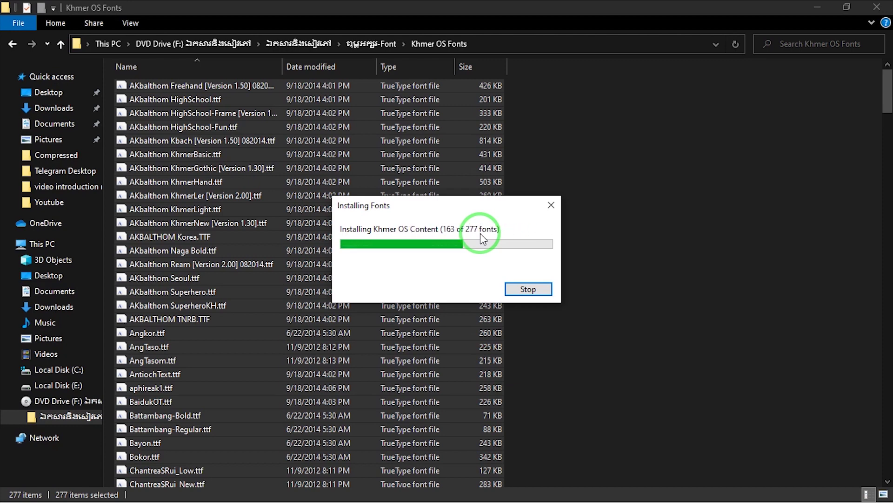
left_click(340, 268)
left_click(525, 268)
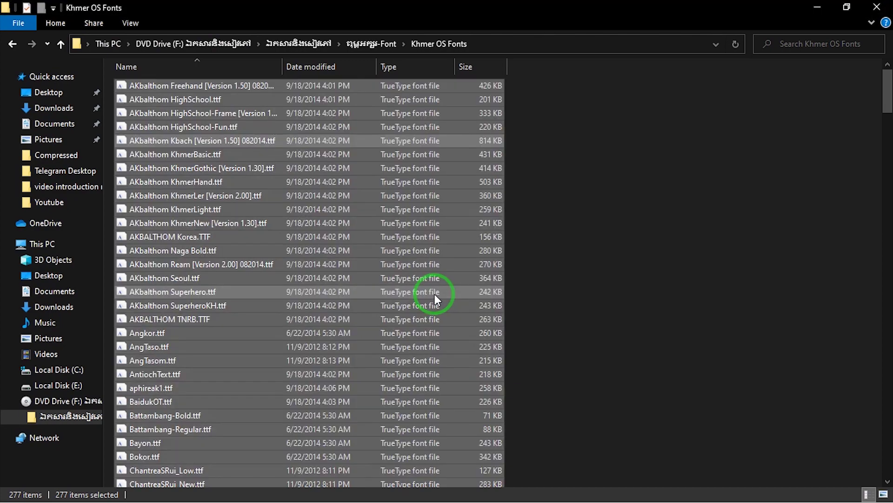
Deselect the font files and clear the open folder windows from the desktop
left_click(594, 214)
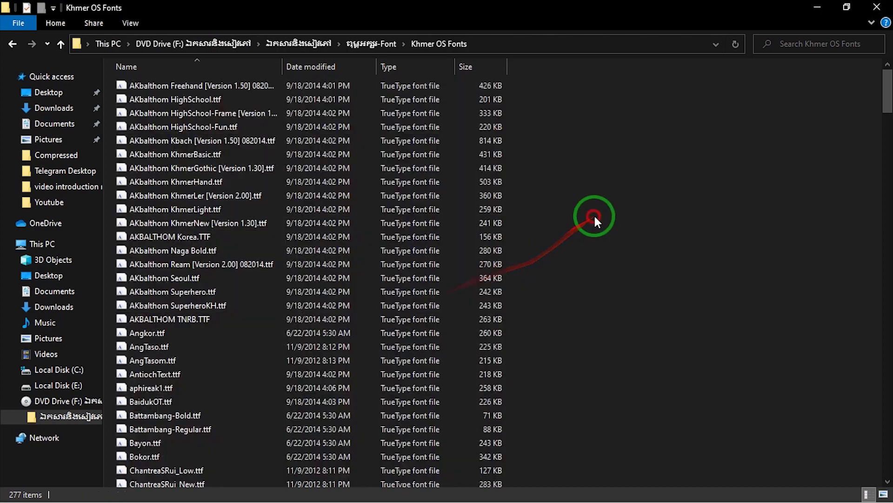
left_click(830, 7)
left_click(830, 7)
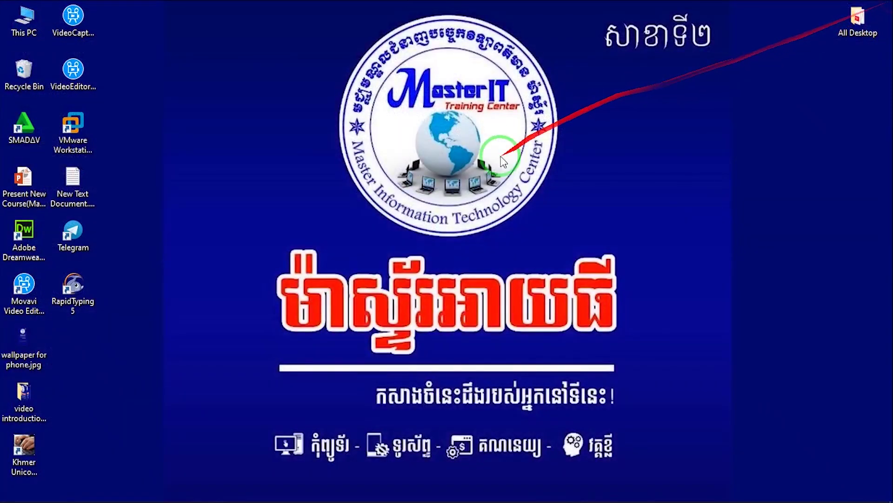
Search Windows for "word" and launch Word
mouse_move(111, 499)
left_click(42, 491)
left_click(52, 471)
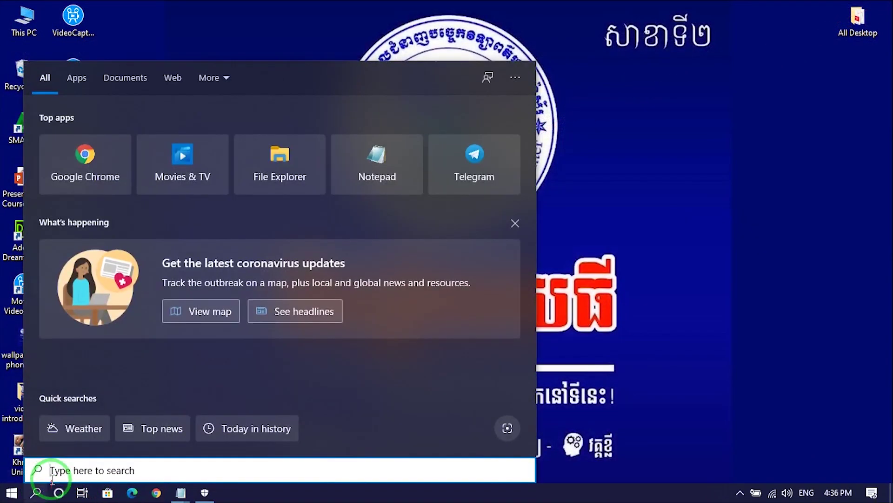
type("word")
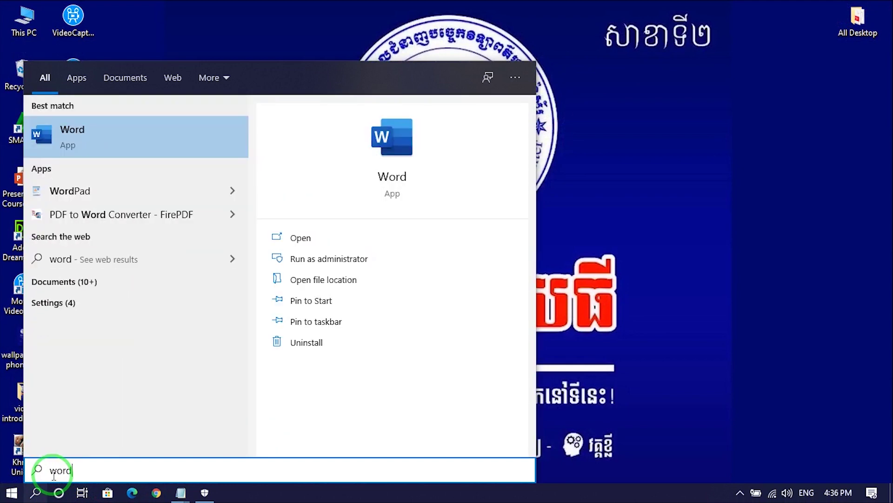
left_click(76, 144)
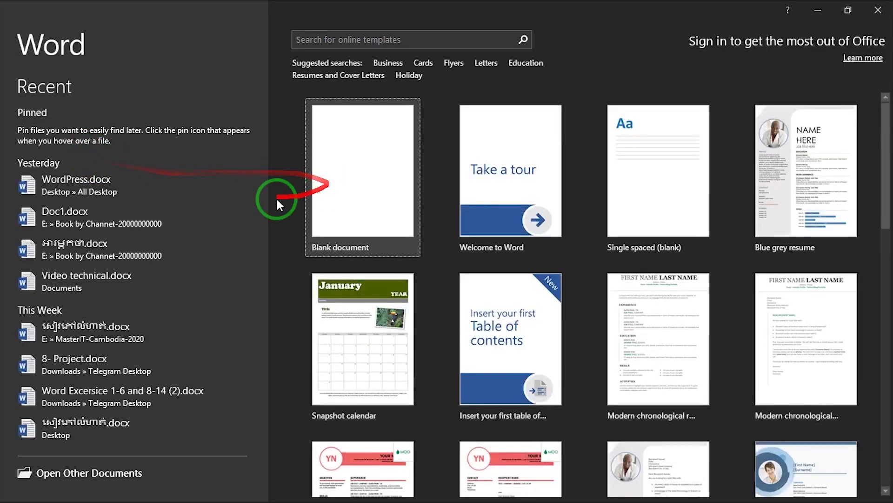
Create a blank document and enter the word សួស្តី using the Khmer keyboard layout
left_click(355, 169)
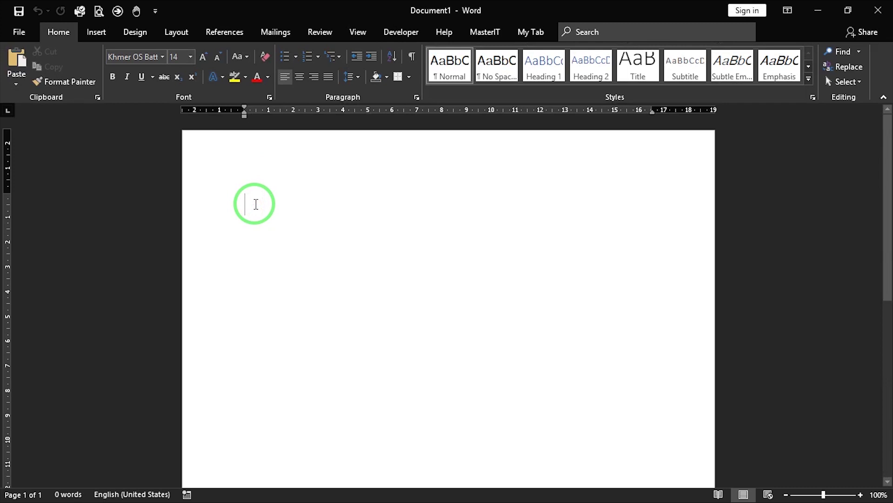
key("alt+shift")
type("សួស្តី")
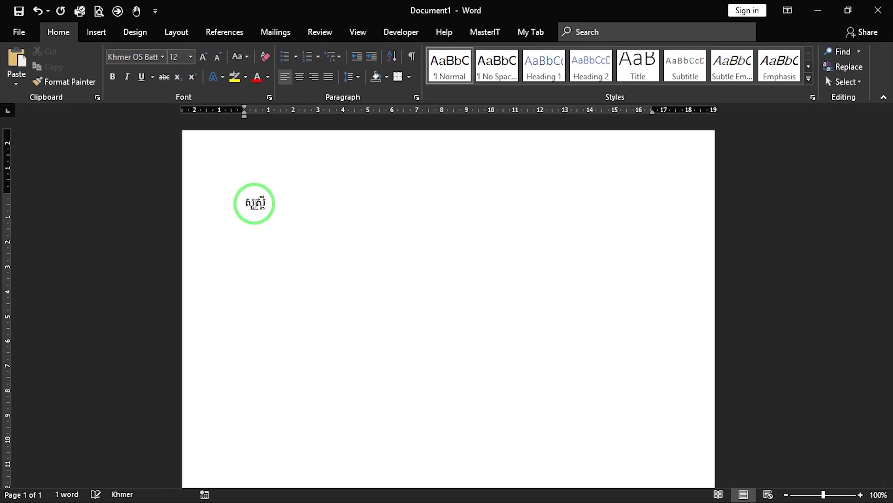
Set the font of the word សួស្តី to Khmer M1 and deselect it
double_click(251, 207)
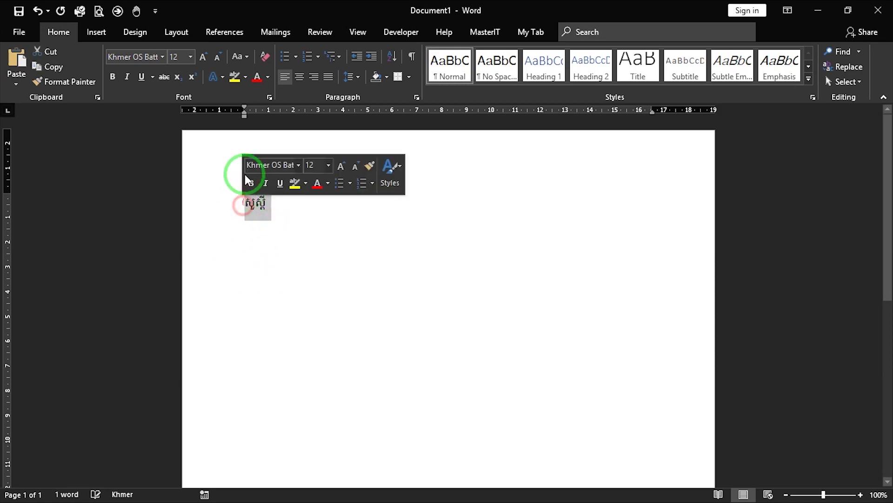
left_click(162, 56)
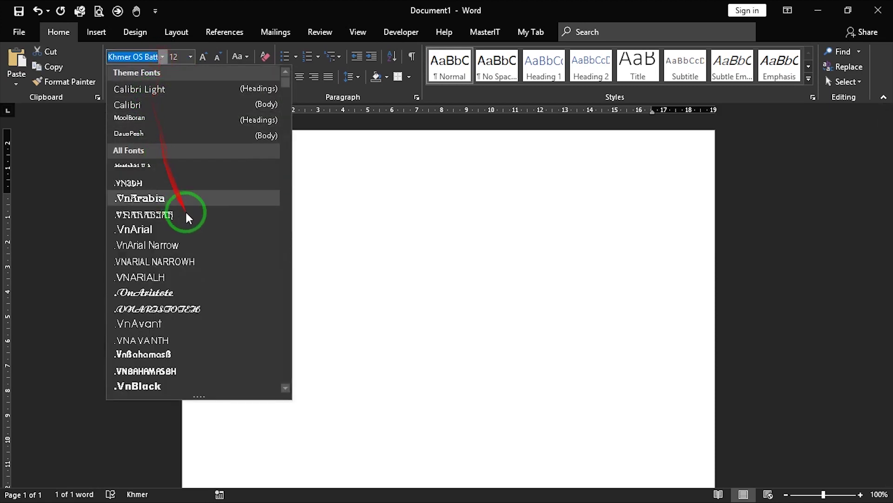
scroll(174, 139, "down", 10)
type("L")
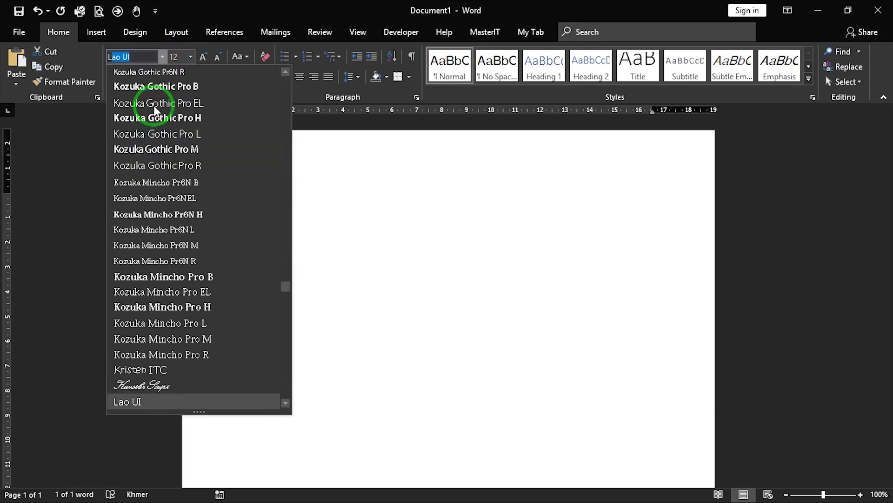
type("Khmer M")
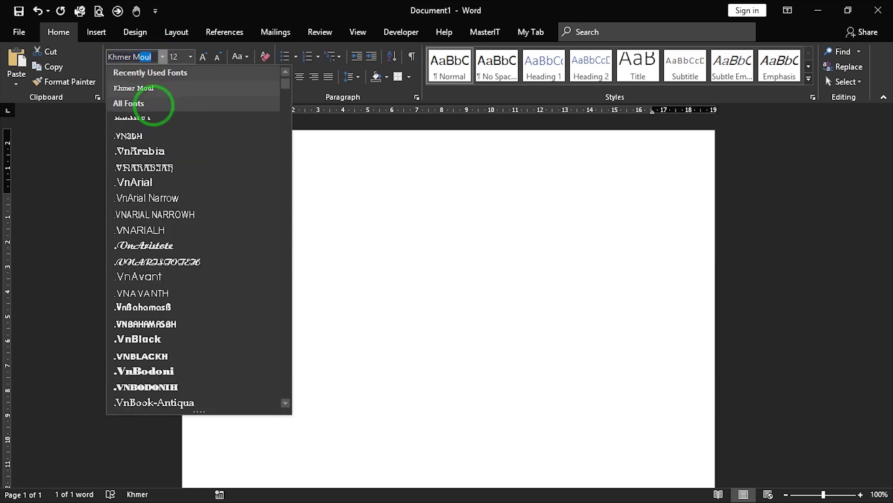
type("1")
key("Return")
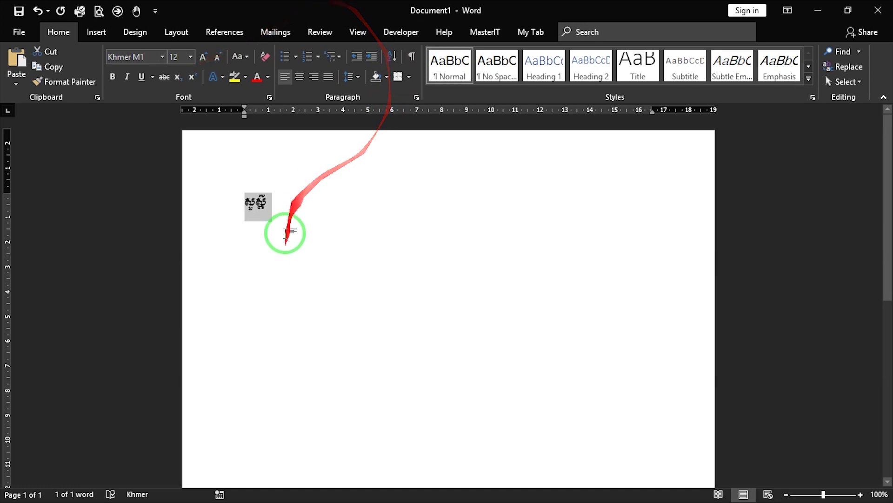
left_click(285, 215)
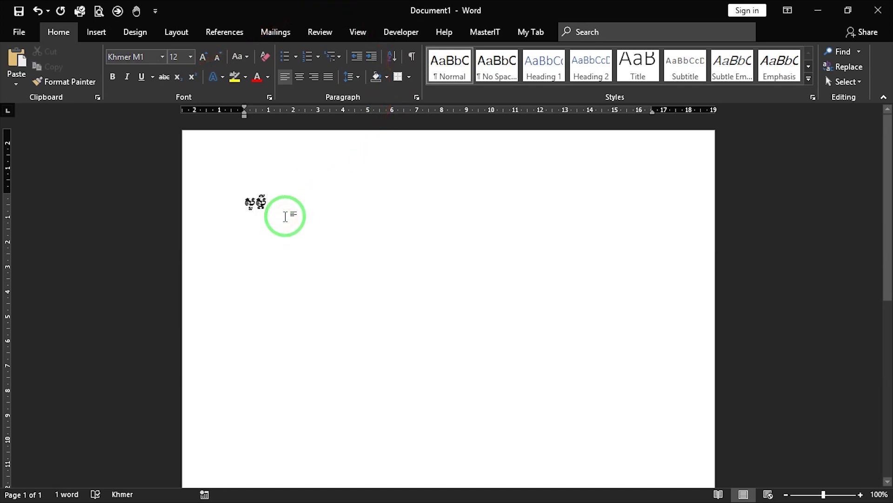